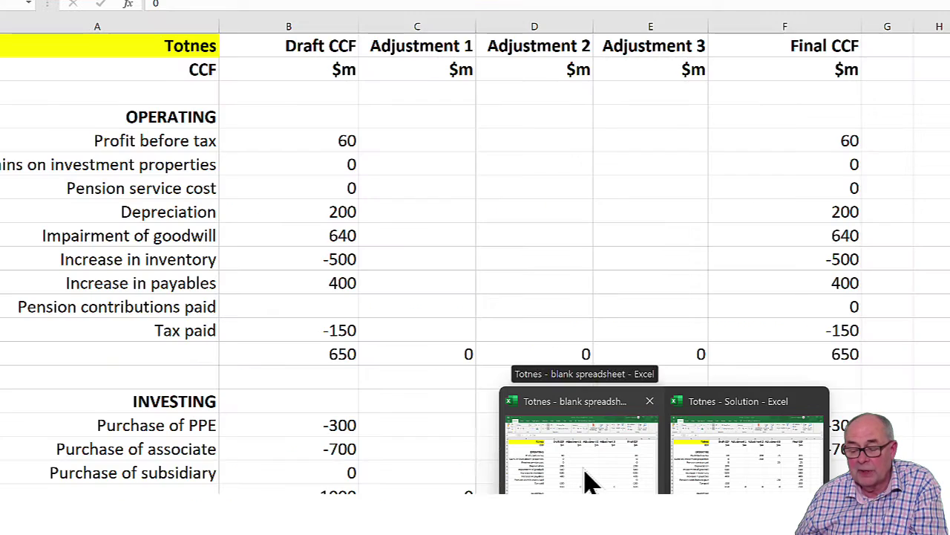
# In the blank Totnes spreadsheet, enter trial Adjustment 1 values of 5 for gains on investment properties and -5 for pension service cost.
pyautogui.click(587, 481)
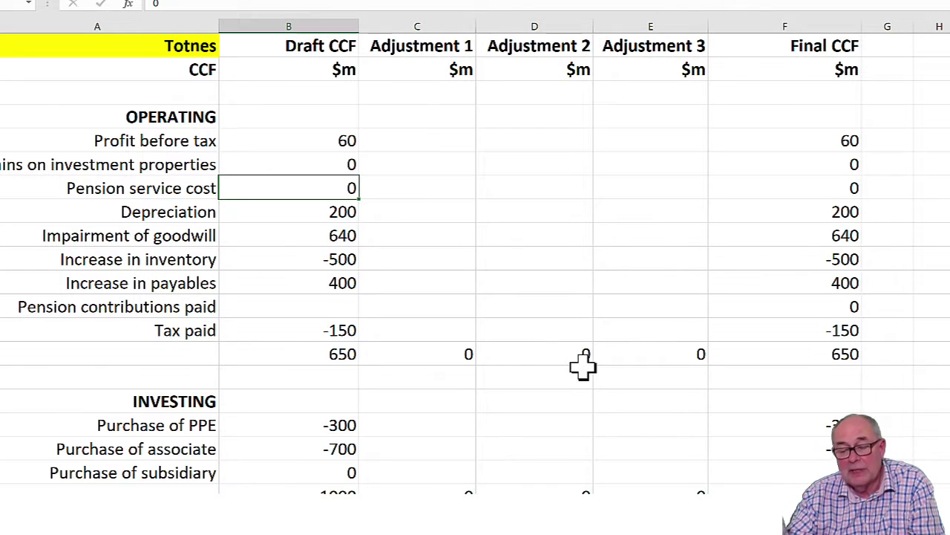
pyautogui.click(455, 165)
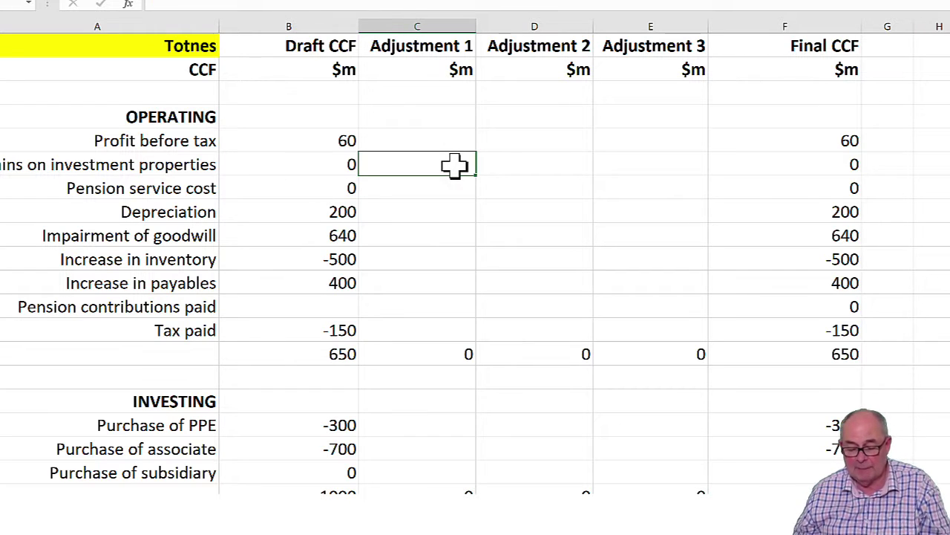
pyautogui.write('5')
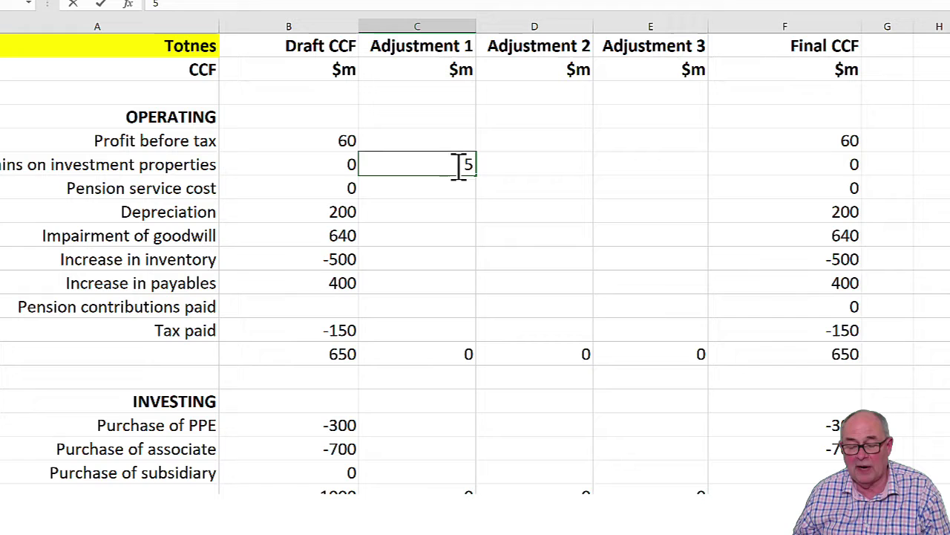
pyautogui.click(430, 195)
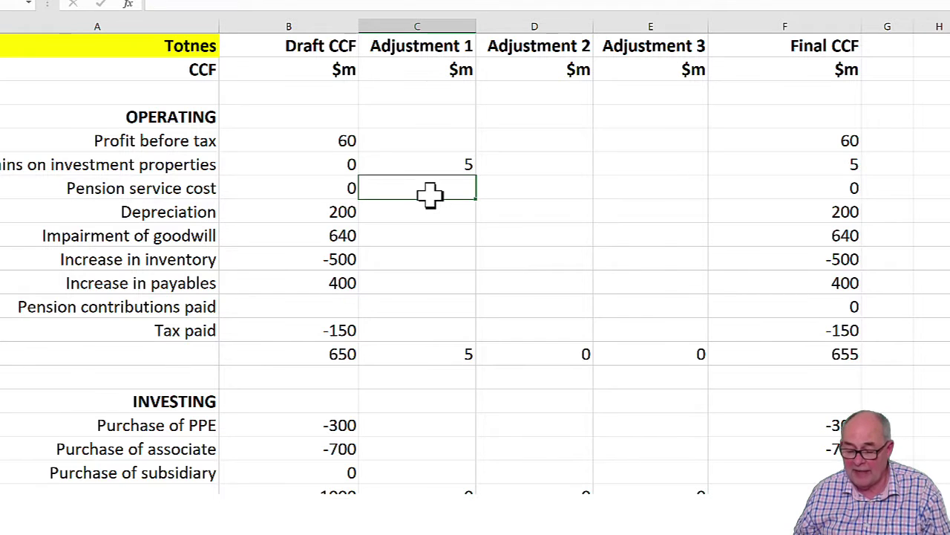
pyautogui.write('-5')
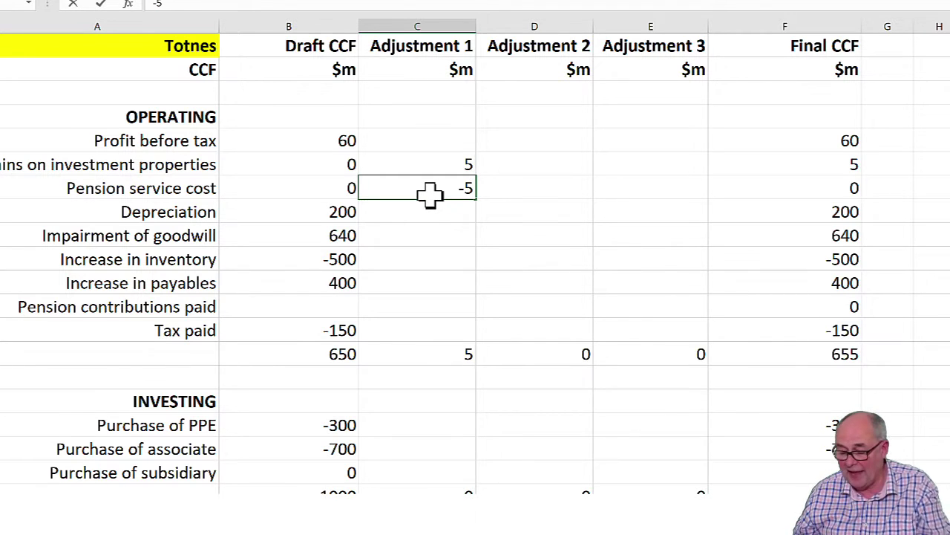
pyautogui.press('Return')
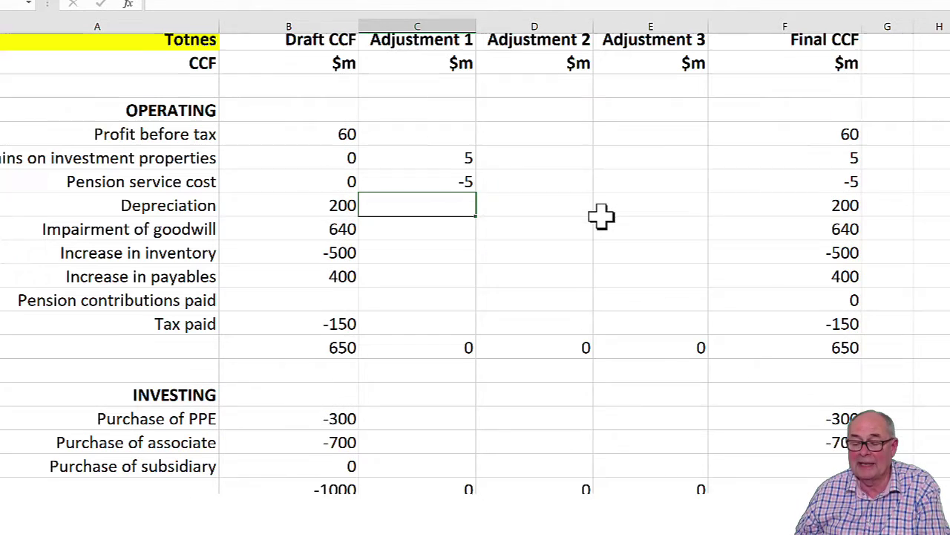
pyautogui.scroll(-5, 608, 225)
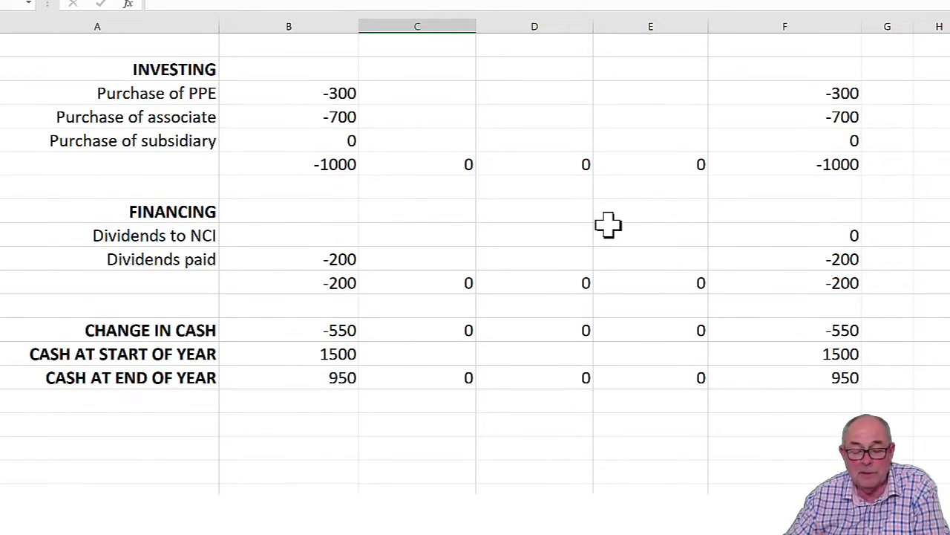
pyautogui.scroll(5, 608, 225)
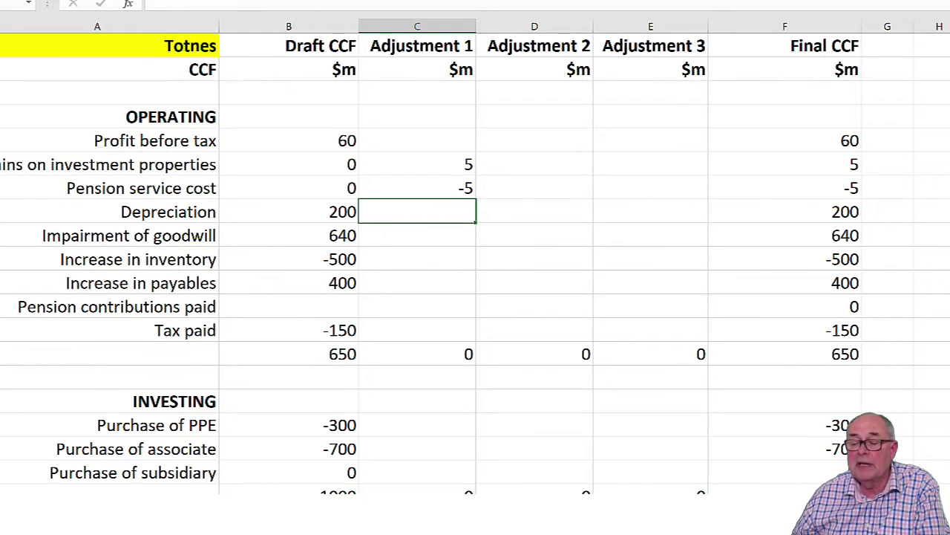
# Close the blank Totnes spreadsheet without saving its changes and switch to the Totnes - Solution workbook.
pyautogui.hotkey('alt', 'F4')
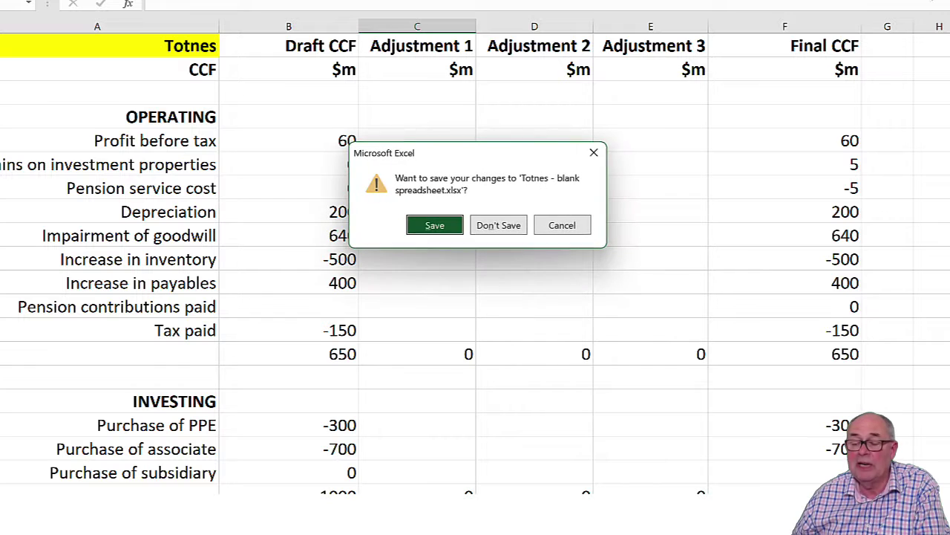
pyautogui.click(497, 223)
pyautogui.moveTo(630, 520)
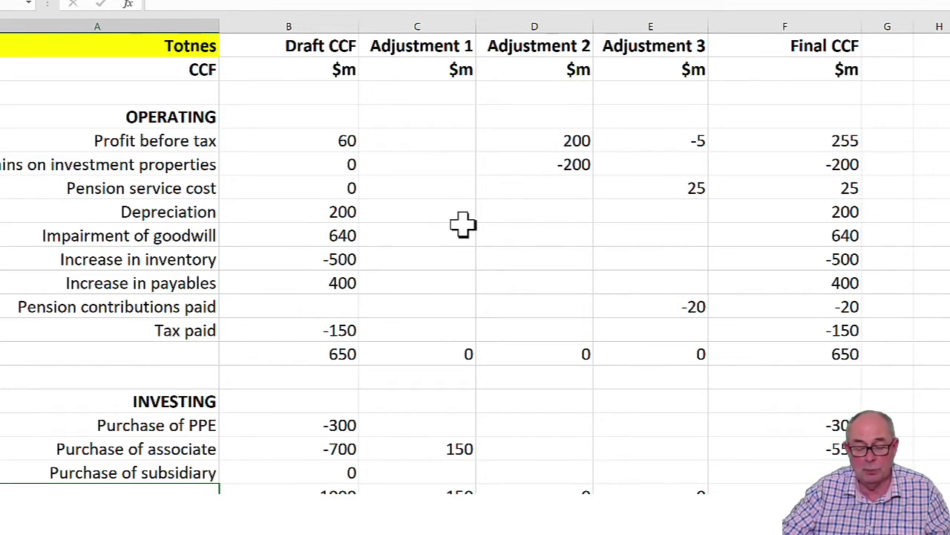
# Highlight in yellow the Purchase of associate label with its Draft CCF figure, and the Dividends to NCI label.
pyautogui.scroll(-3, 462, 224)
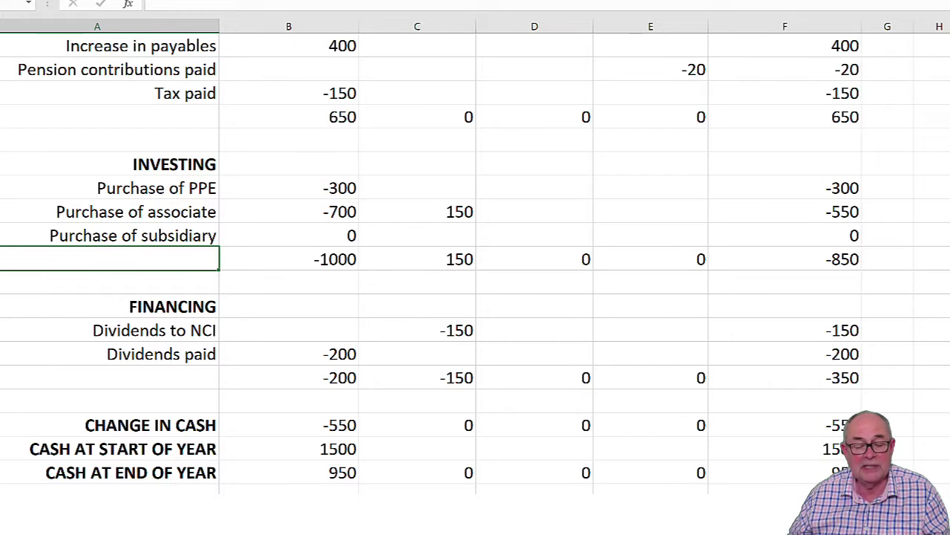
pyautogui.click(330, 213)
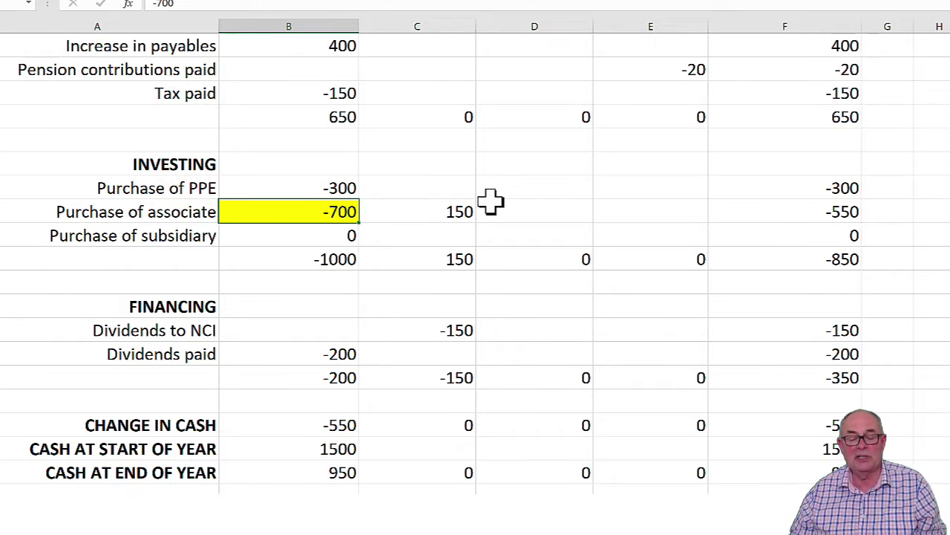
pyautogui.click(161, 212)
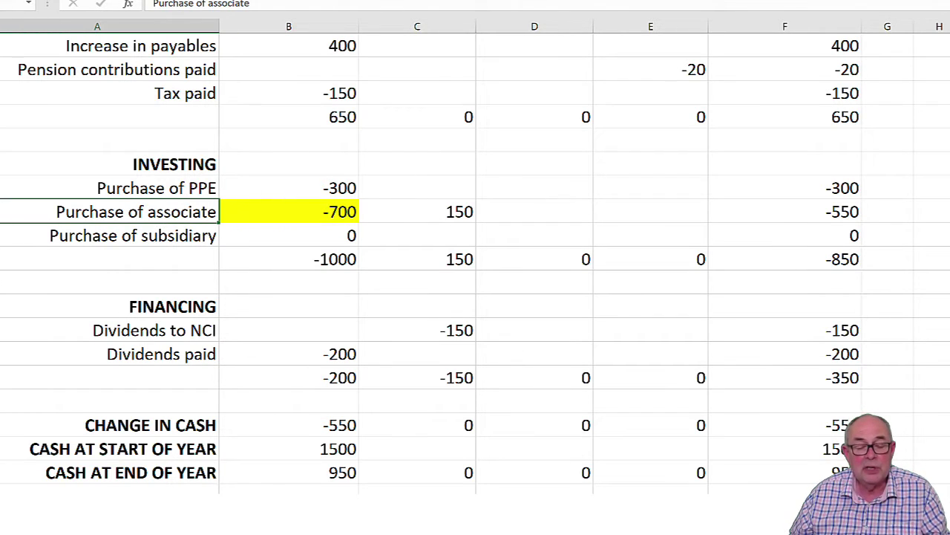
pyautogui.press('F4')
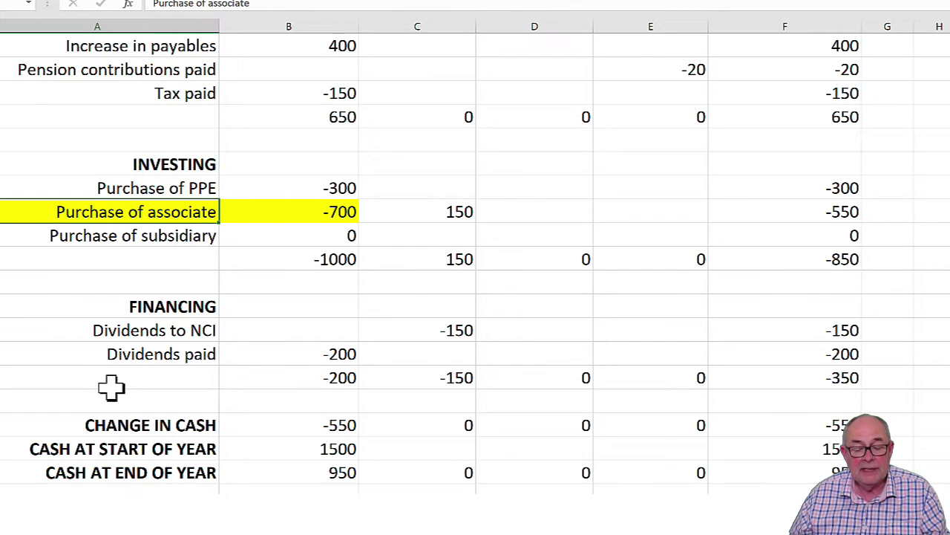
pyautogui.click(141, 326)
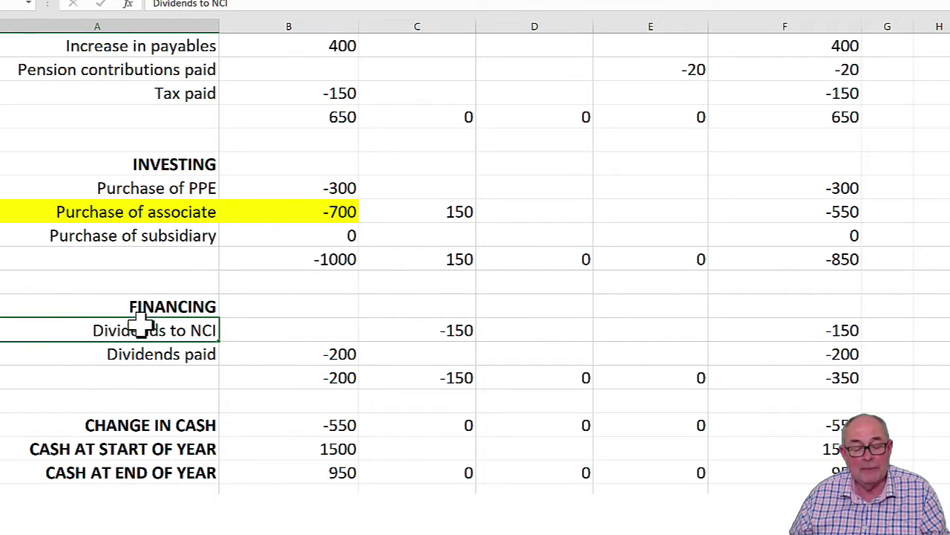
pyautogui.press('F4')
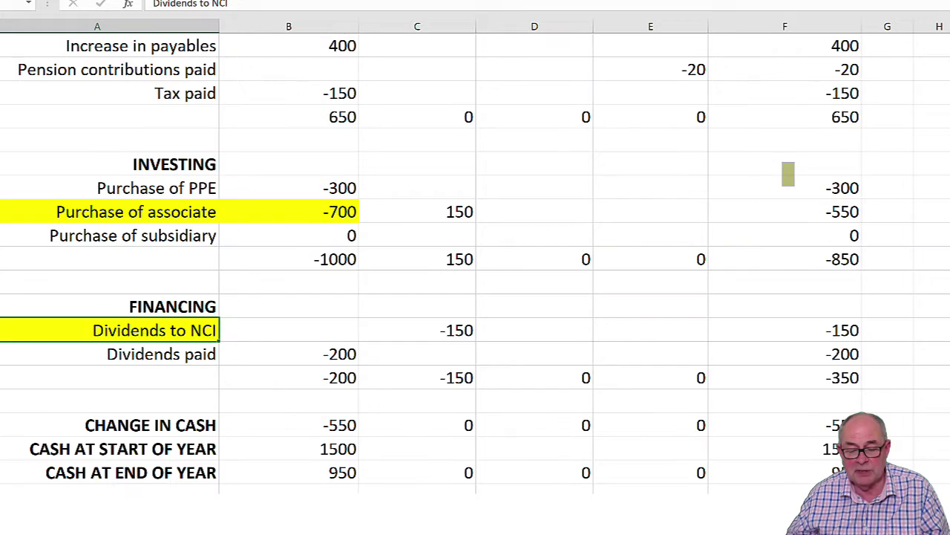
# On the transaction workings sheet, highlight the SFP b/d and SFP c/d figures under Transaction 1 in yellow.
pyautogui.click(95, 481)
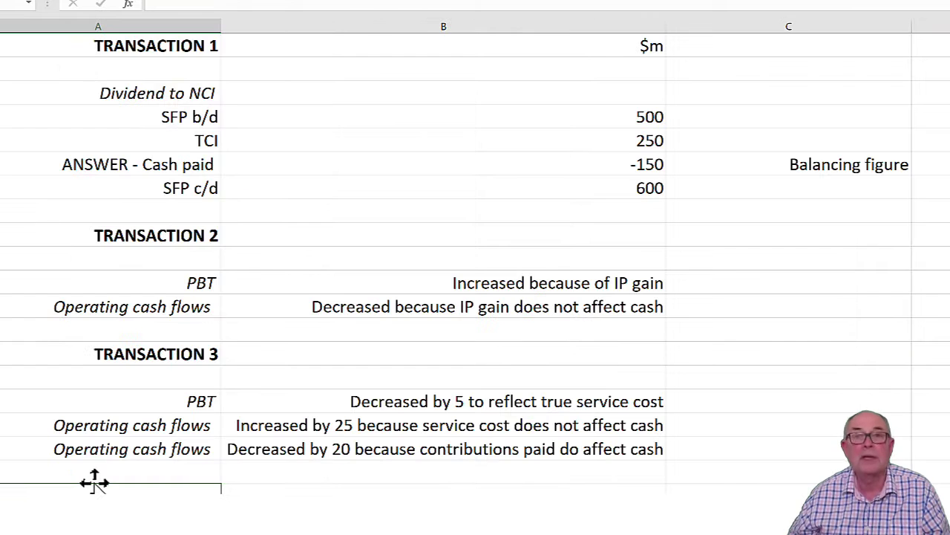
pyautogui.click(636, 118)
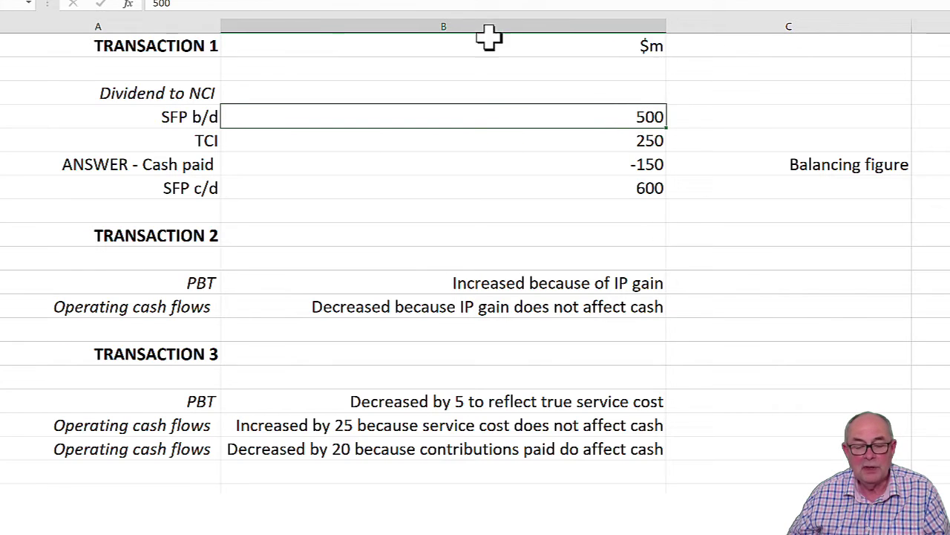
pyautogui.press('F4')
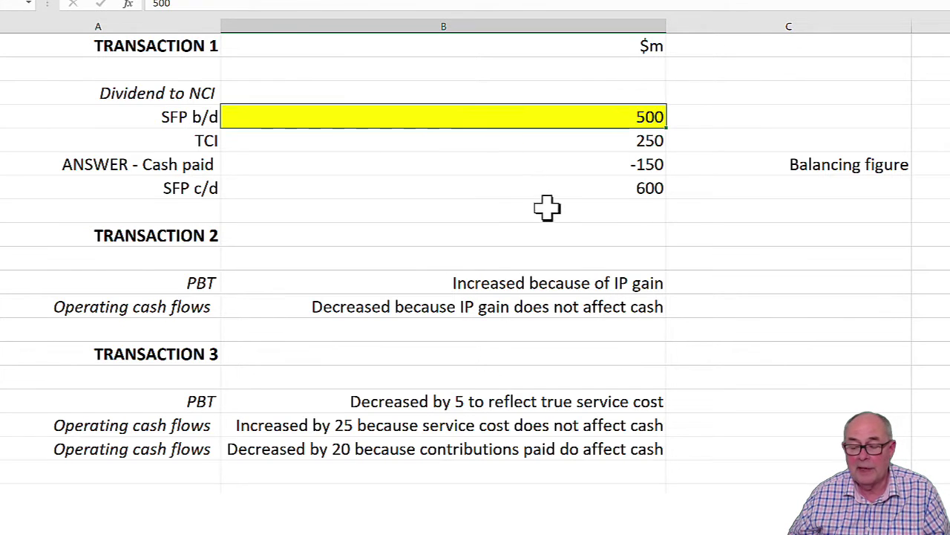
pyautogui.click(553, 192)
pyautogui.click(556, 210)
pyautogui.click(551, 190)
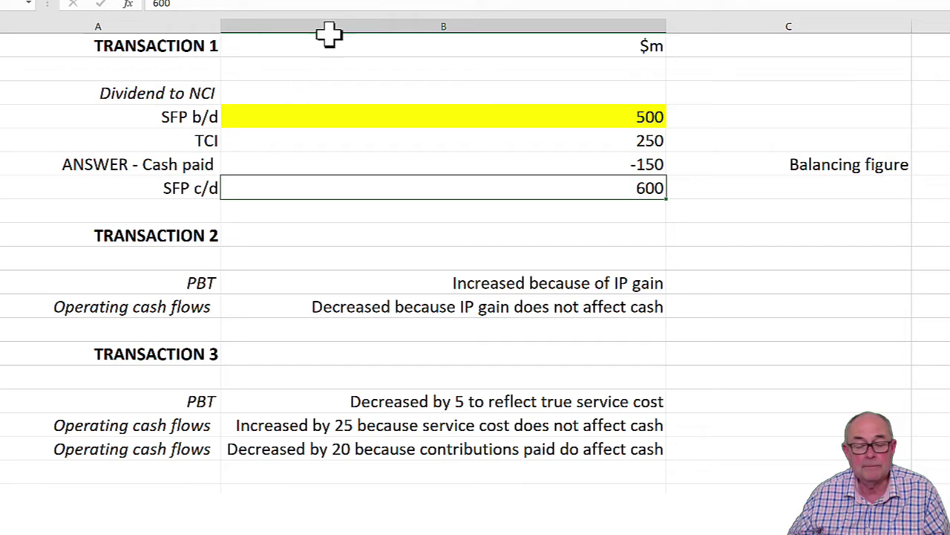
pyautogui.press('F4')
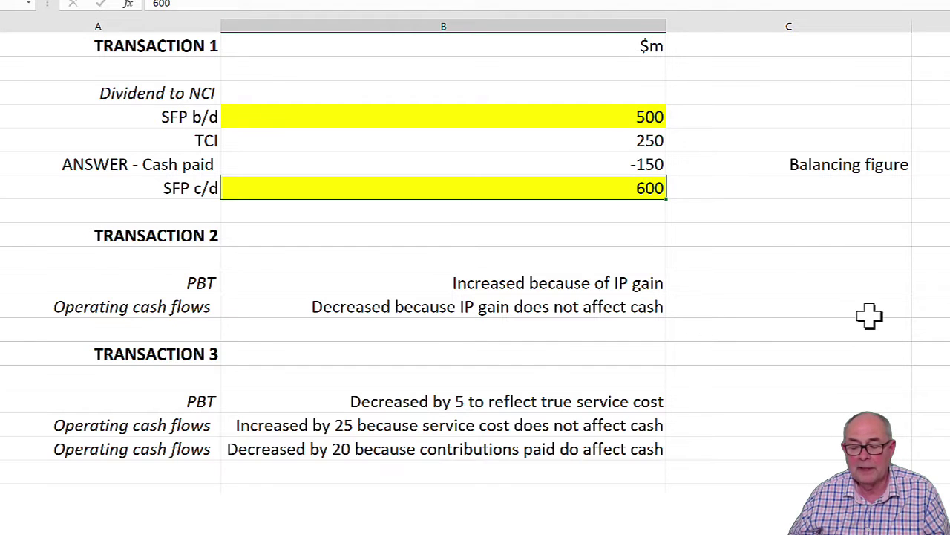
pyautogui.click(869, 313)
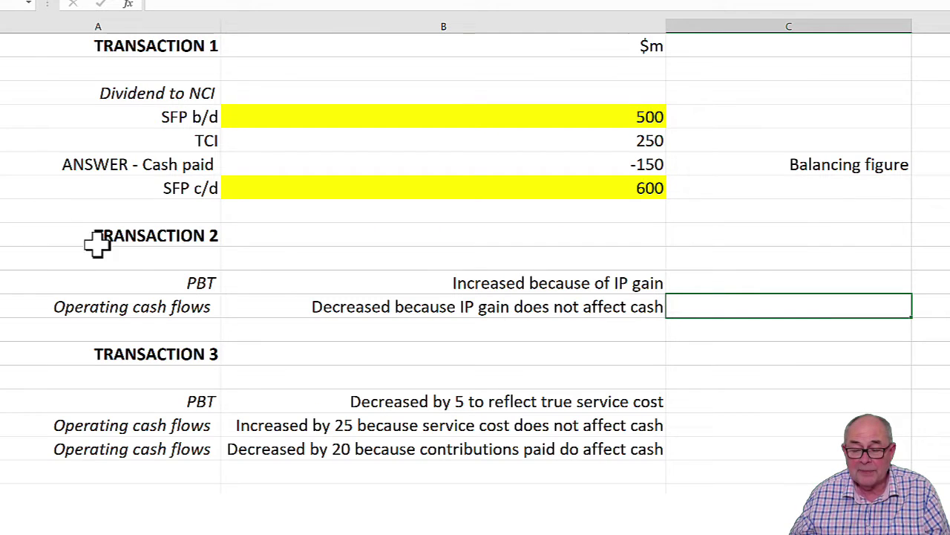
# Highlight the TCI figure and the "Balancing figure" note in the Transaction 1 working in yellow.
pyautogui.click(579, 144)
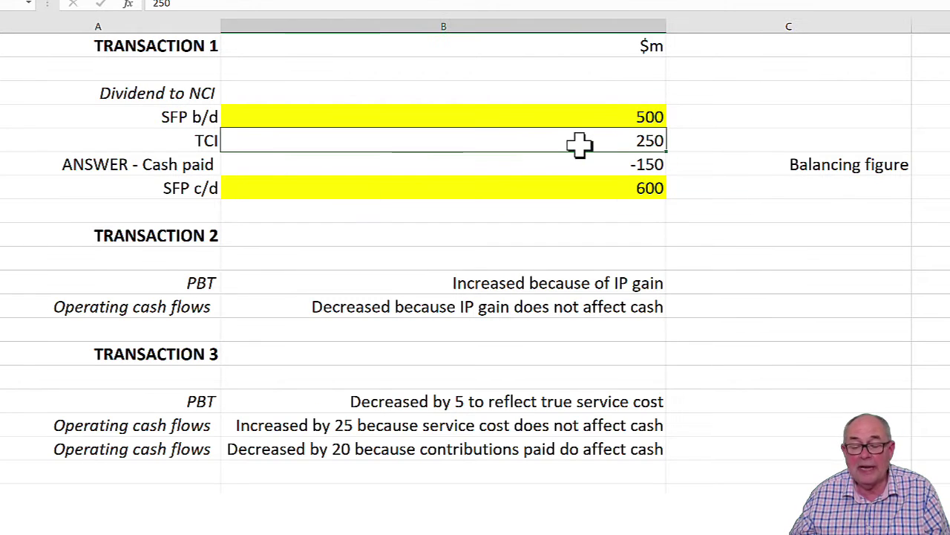
pyautogui.click(174, 3)
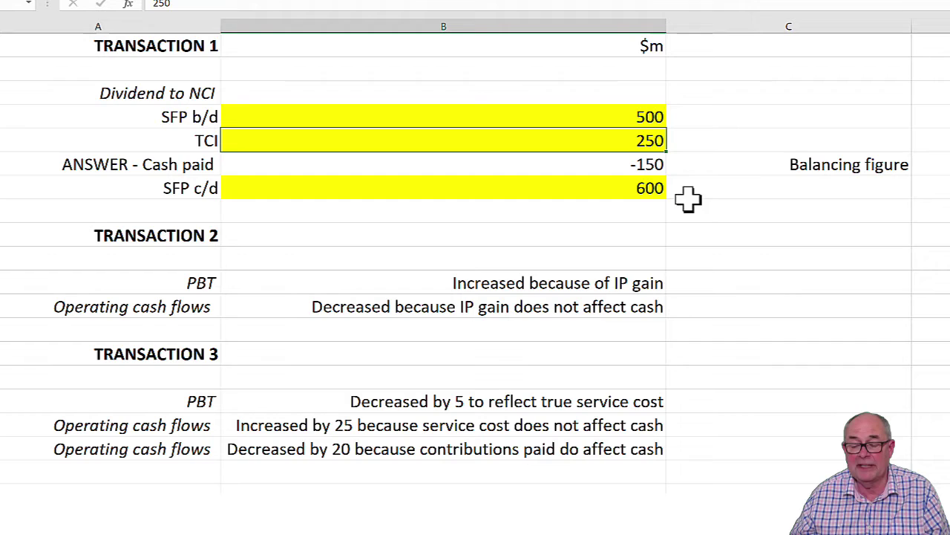
pyautogui.click(831, 165)
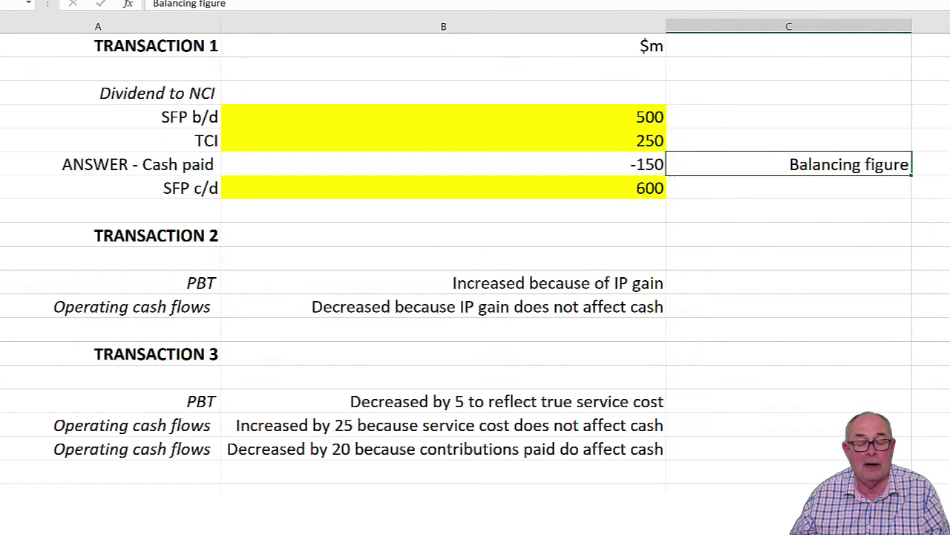
pyautogui.click(177, 4)
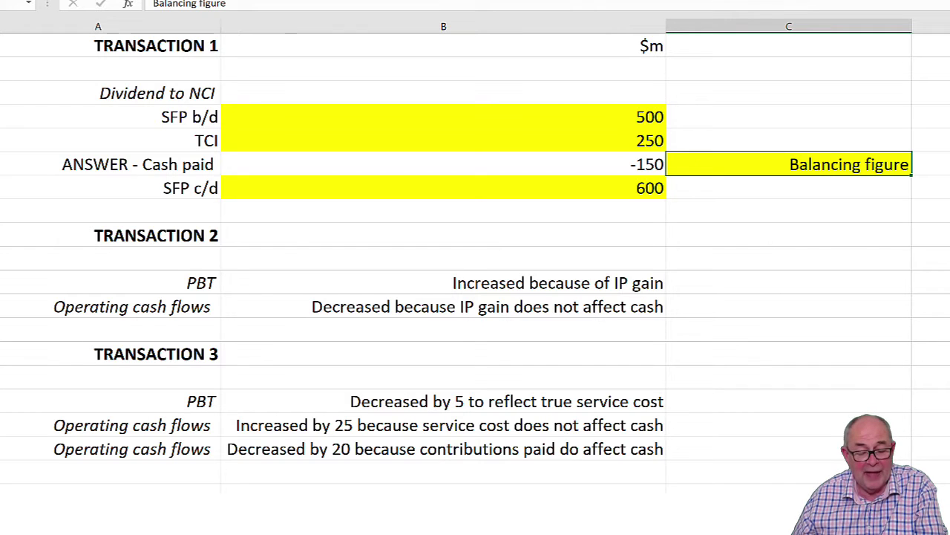
# Return to the CCF sheet and highlight the Adjustment 1 figures for Purchase of associate and Dividends to NCI in yellow.
pyautogui.hotkey('ctrl', 'pageup')
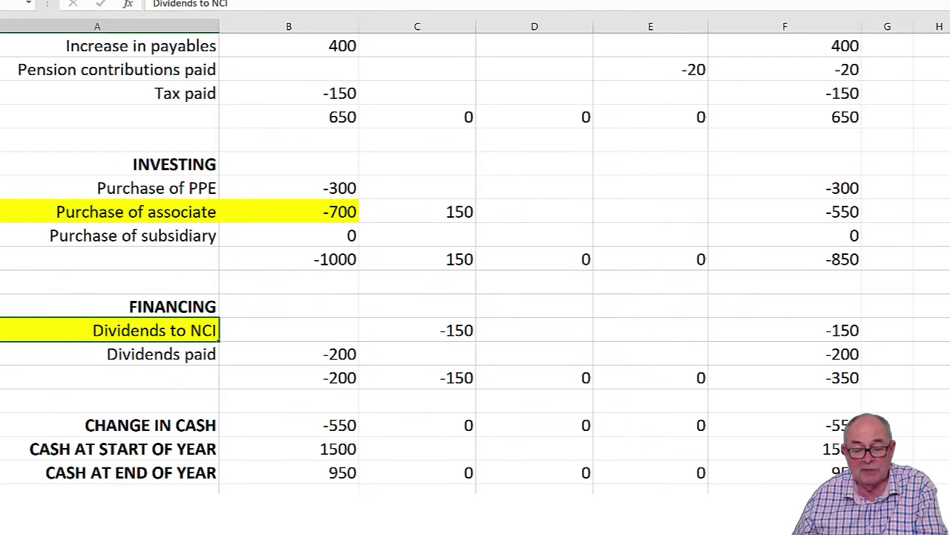
pyautogui.click(433, 212)
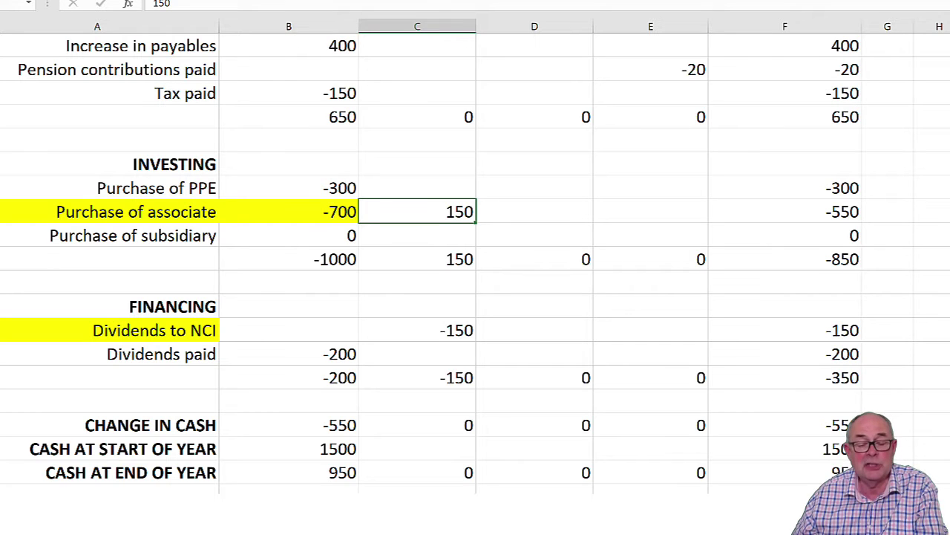
pyautogui.press('F4')
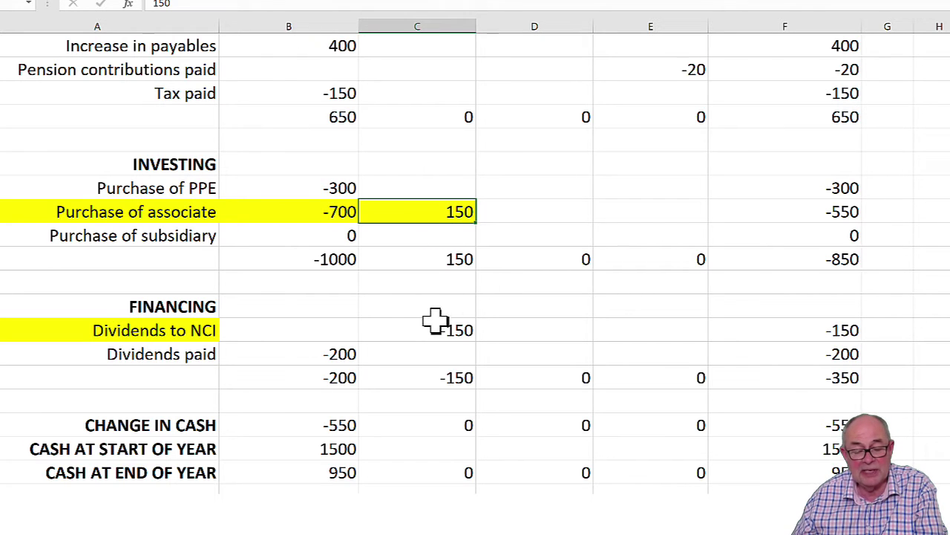
pyautogui.click(428, 331)
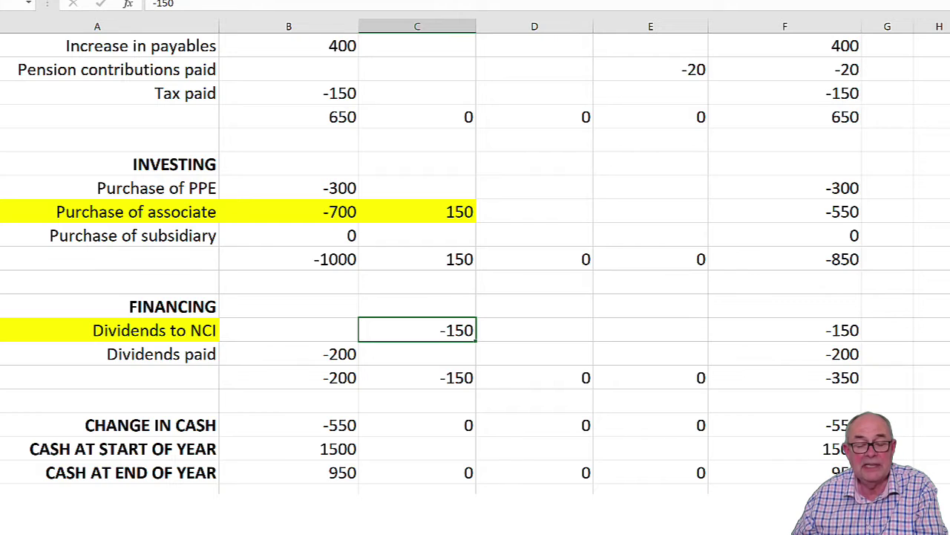
pyautogui.press('F4')
pyautogui.click(700, 307)
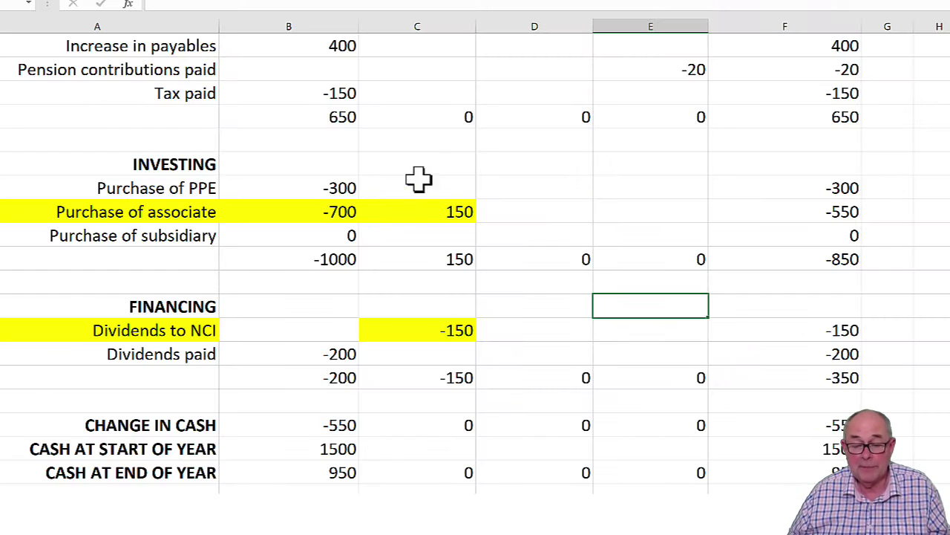
# Highlight in yellow the Adjustment 2 figures for Profit before tax and gains on investment properties.
pyautogui.scroll(3, 597, 206)
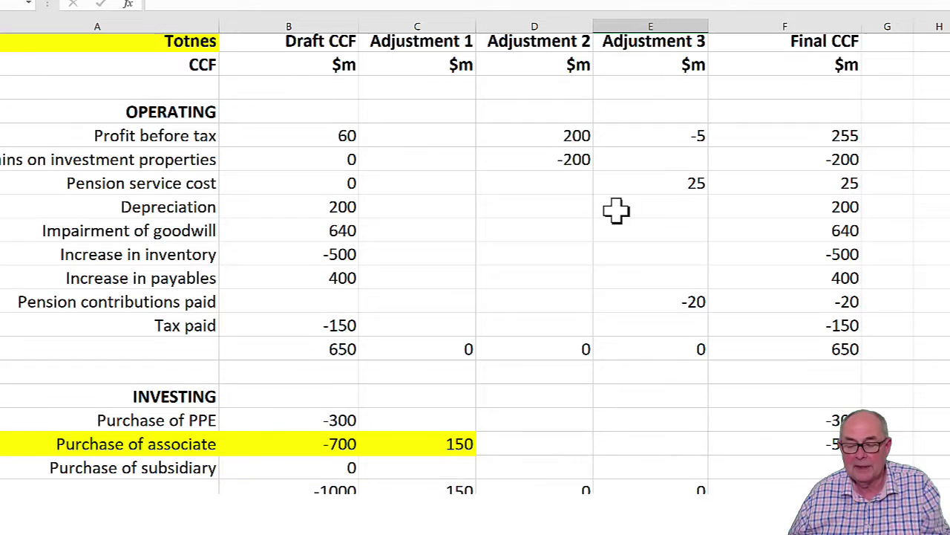
pyautogui.click(545, 140)
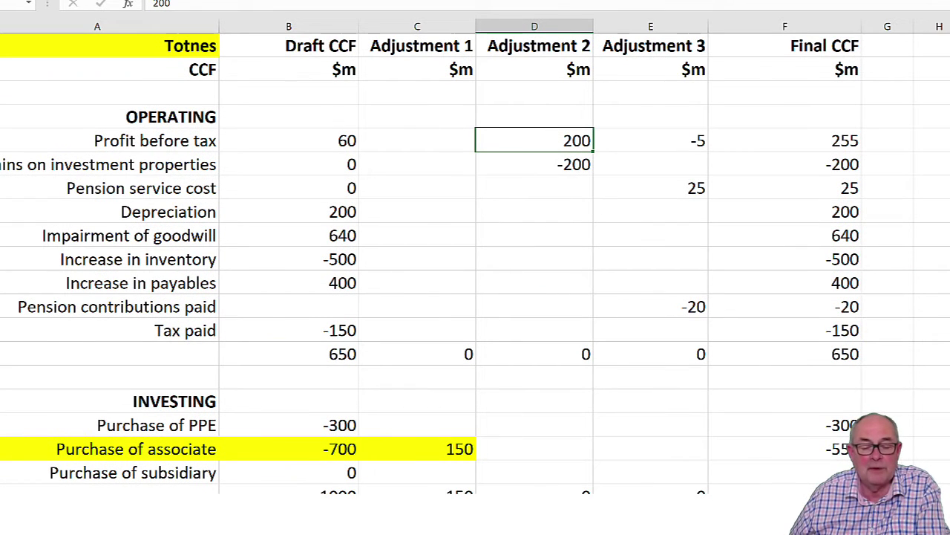
pyautogui.press('F4')
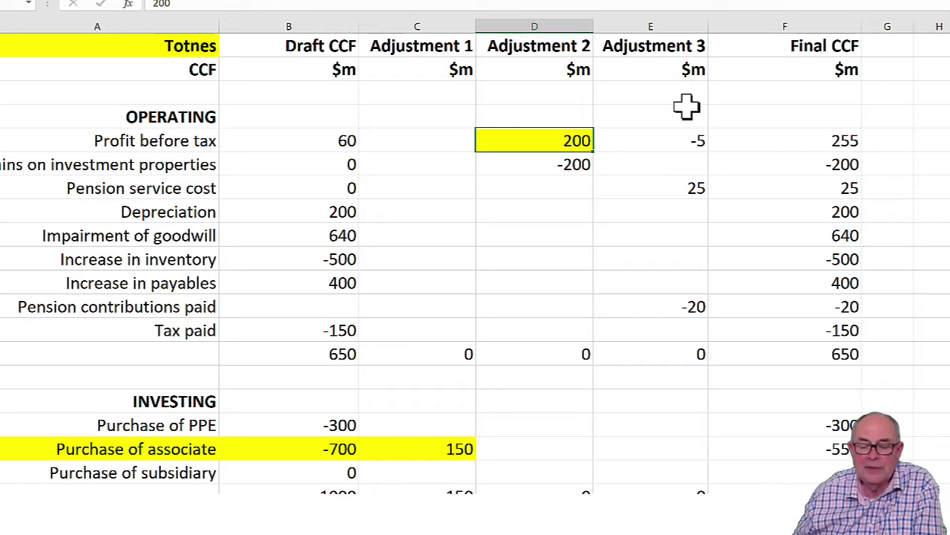
pyautogui.click(579, 164)
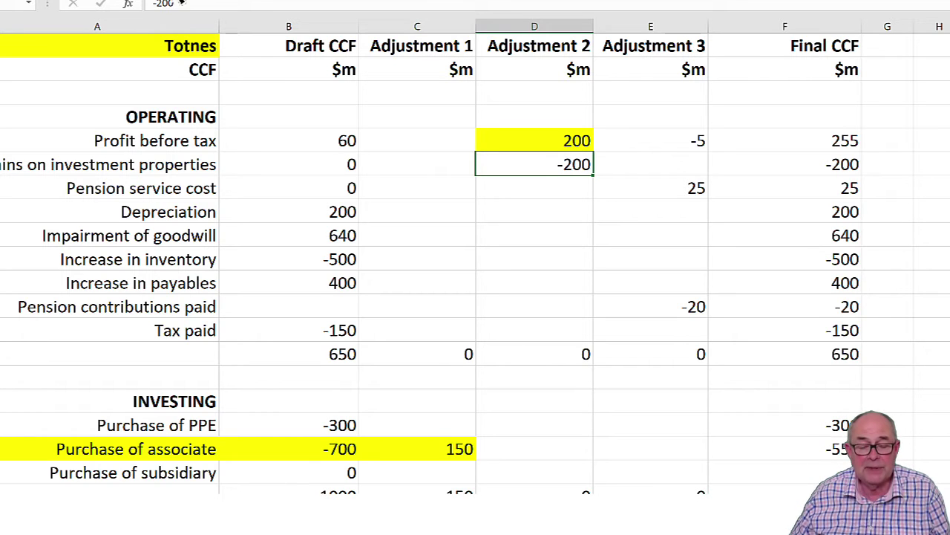
pyautogui.click(265, 7)
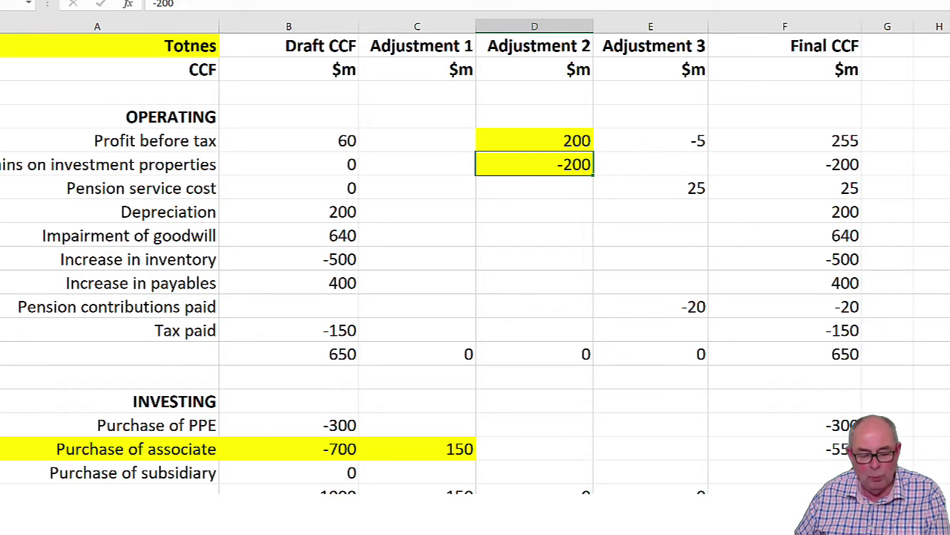
# On the transaction workings sheet, highlight the PBT and Operating cash flows explanations under Transaction 2 in yellow.
pyautogui.hotkey('ctrl', 'pagedown')
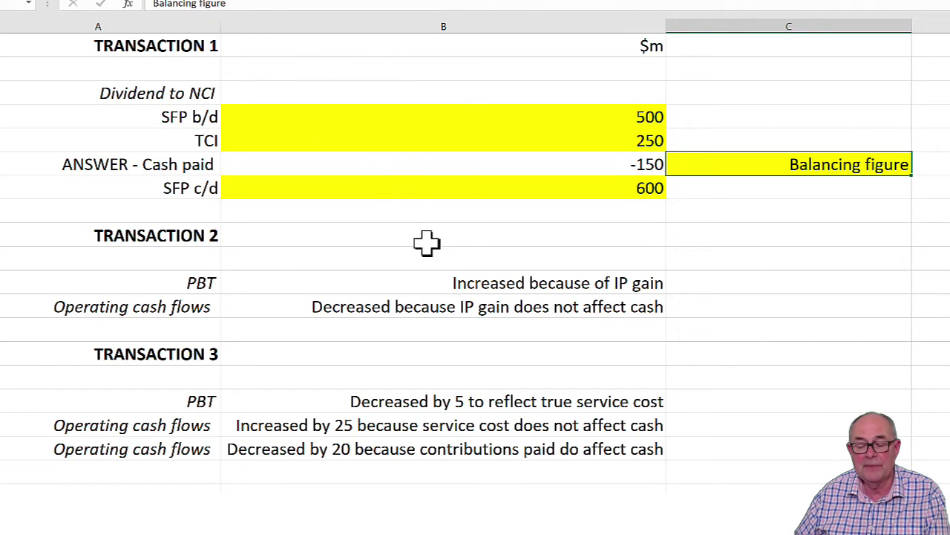
pyautogui.click(462, 283)
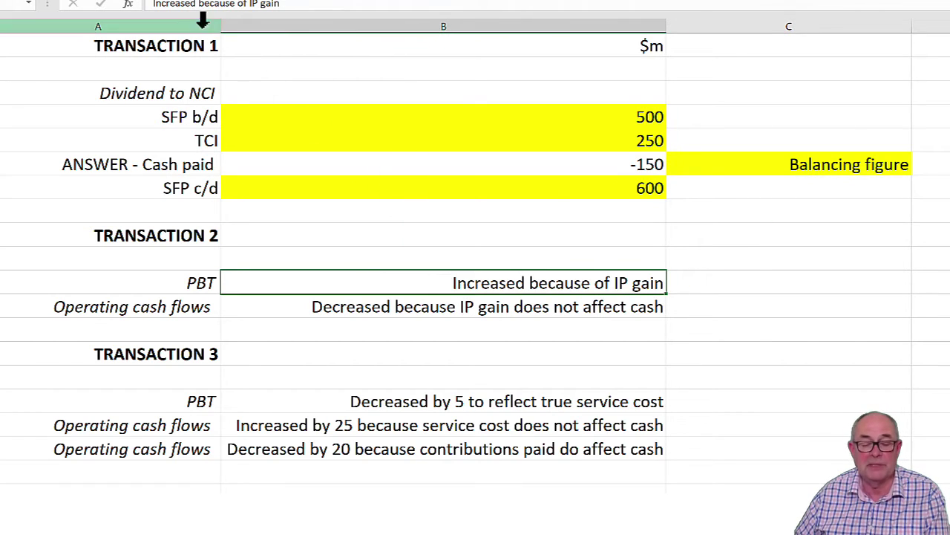
pyautogui.press('F4')
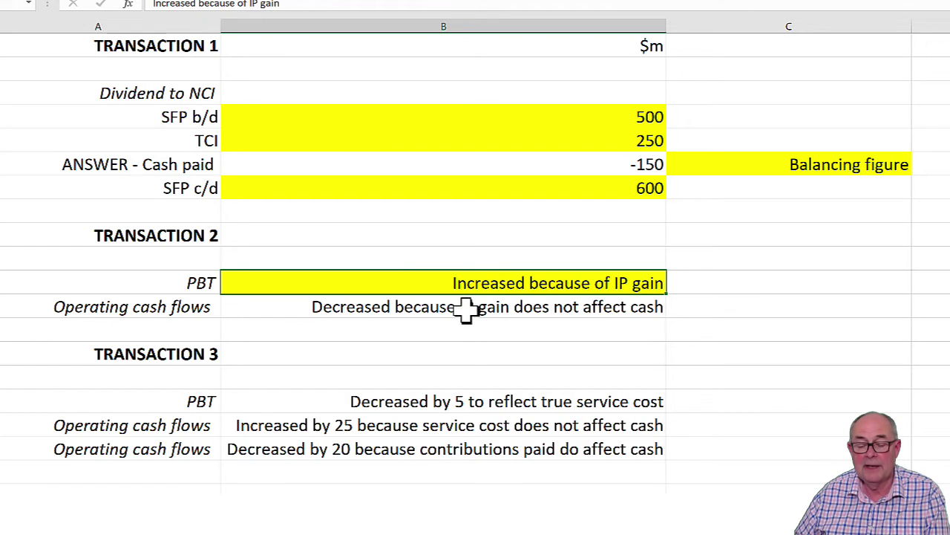
pyautogui.click(469, 313)
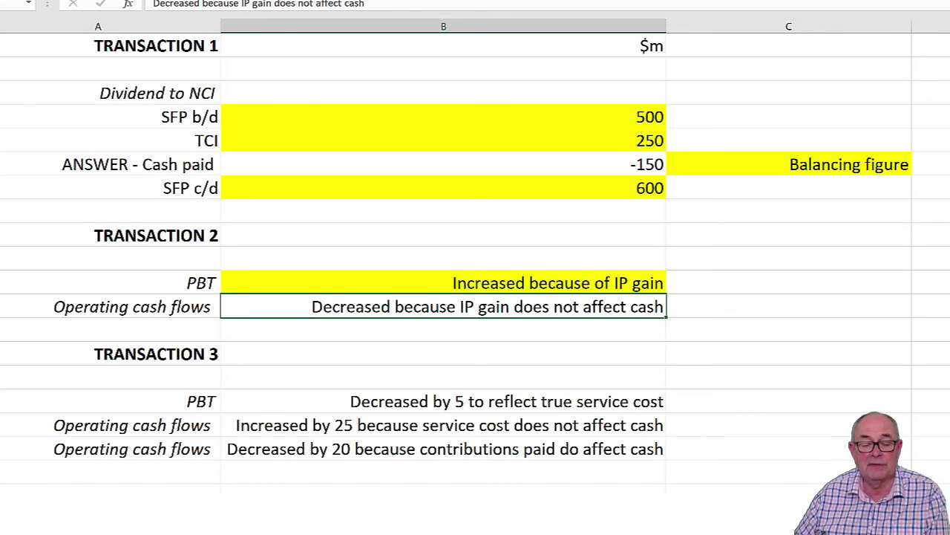
pyautogui.press('F4')
pyautogui.click(820, 349)
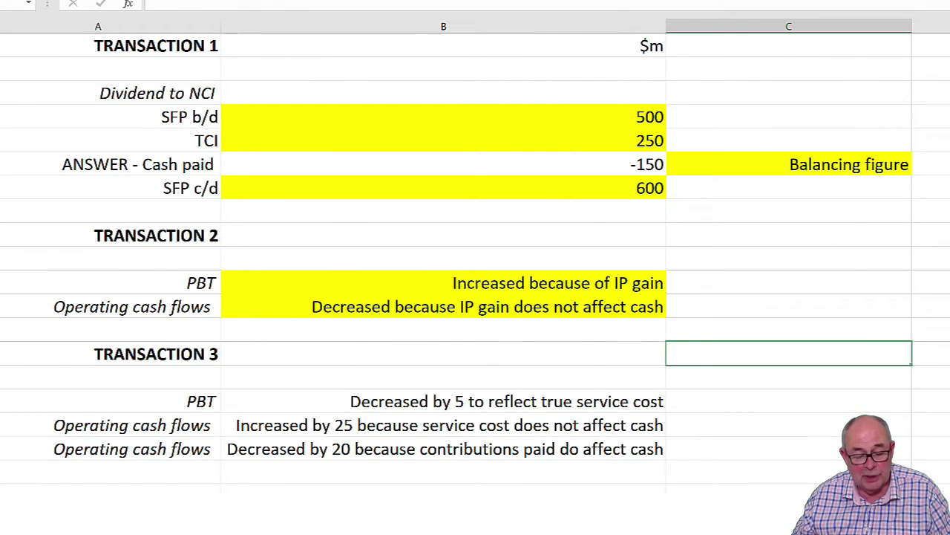
# Return to the CCF sheet and switch the fill colour to light green, undoing its use on the investment property gains' Adjustment 2 figure.
pyautogui.hotkey('ctrl', 'pagedown')
pyautogui.scroll(-4, 721, 377)
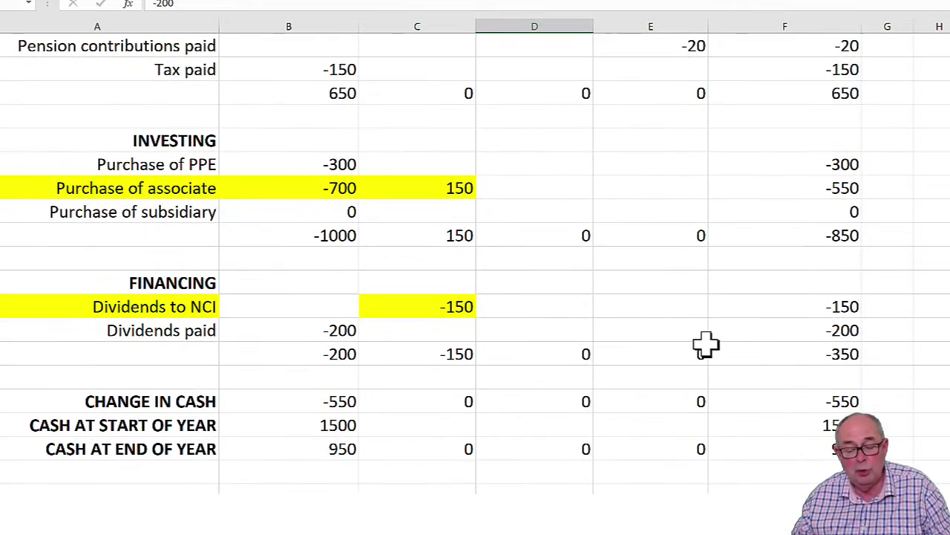
pyautogui.scroll(4, 701, 340)
pyautogui.scroll(-1, 701, 340)
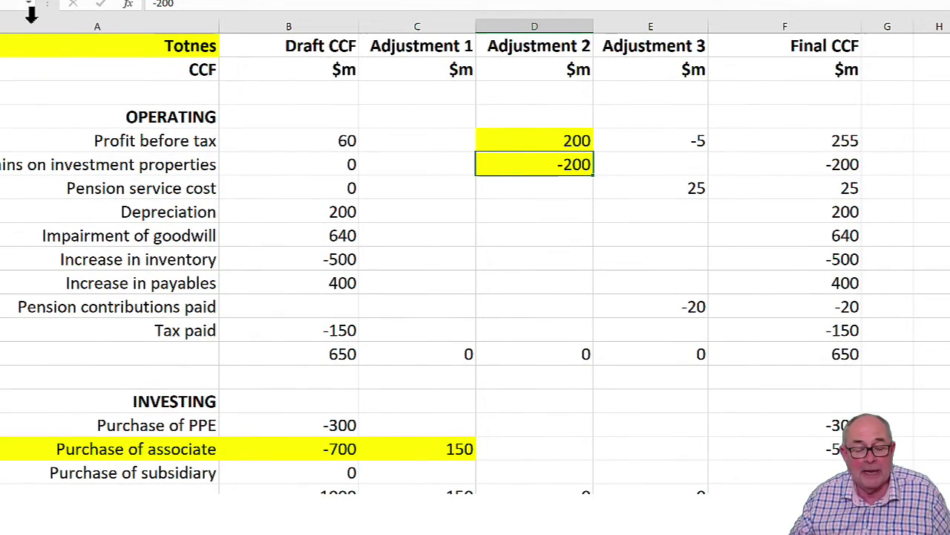
pyautogui.click(152, 0)
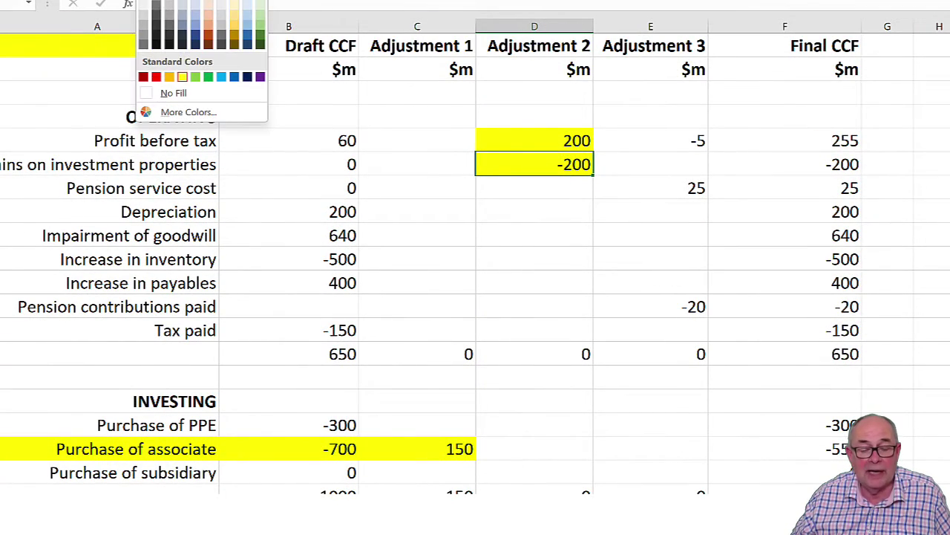
pyautogui.click(198, 80)
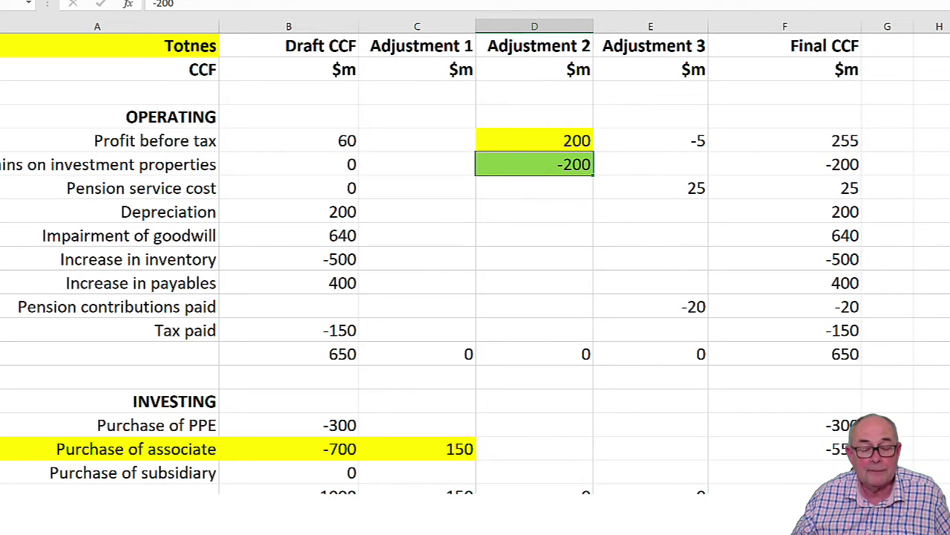
pyautogui.hotkey('ctrl', 'z')
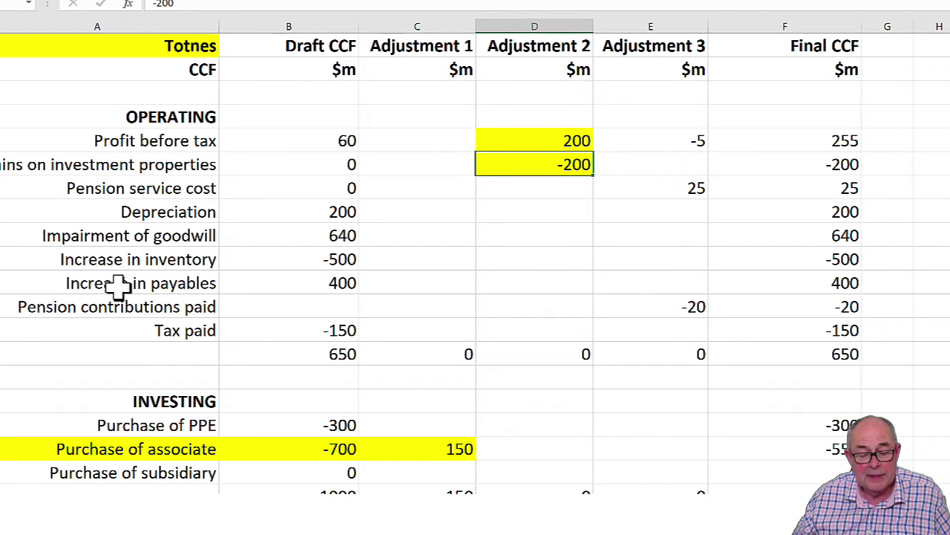
# Highlight the Pension service cost and Pension contributions paid labels in light green.
pyautogui.click(117, 191)
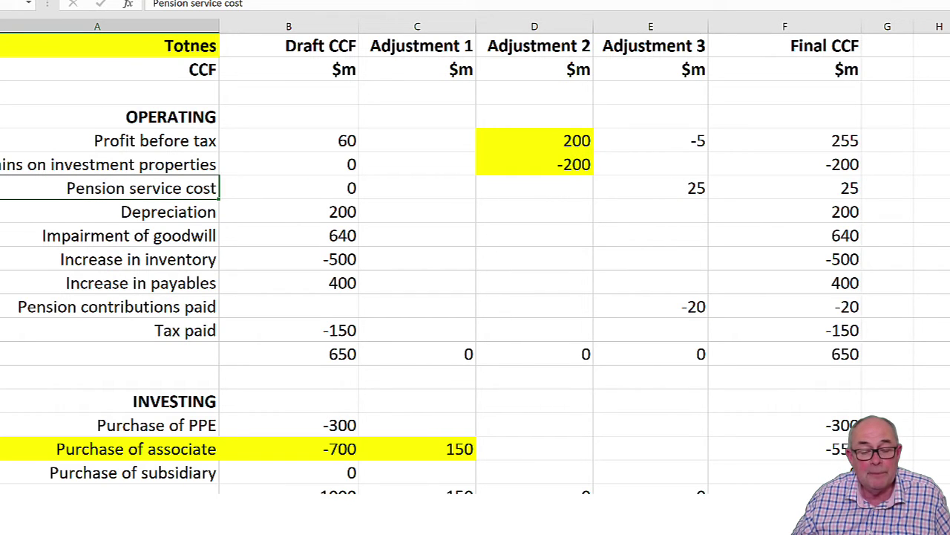
pyautogui.click(144, 3)
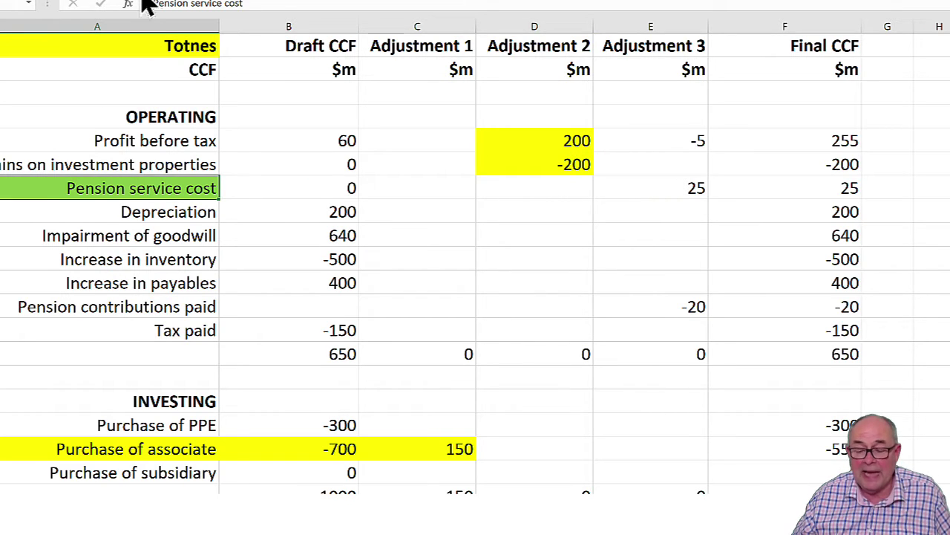
pyautogui.click(116, 306)
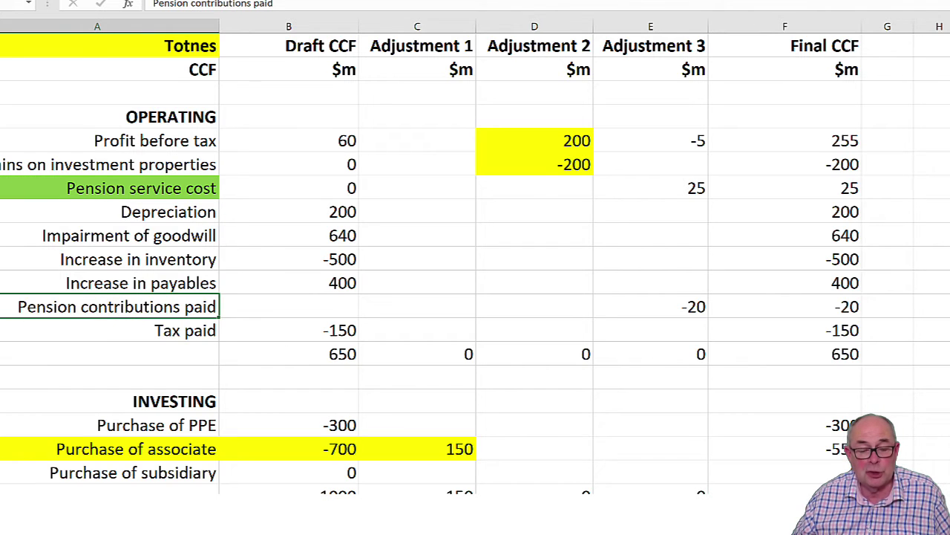
pyautogui.press('F4')
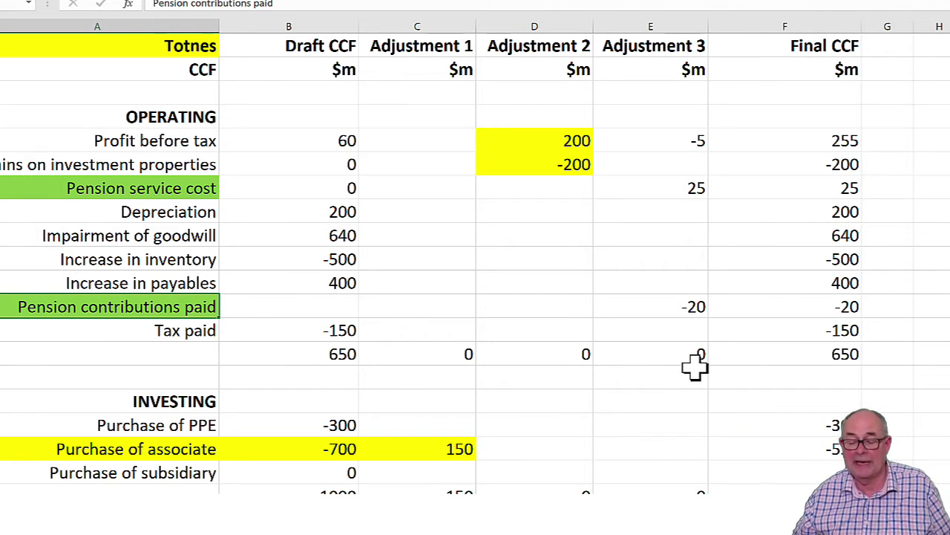
# Highlight in light green the Adjustment 3 figures for Pension service cost, Pension contributions paid and Profit before tax.
pyautogui.click(696, 187)
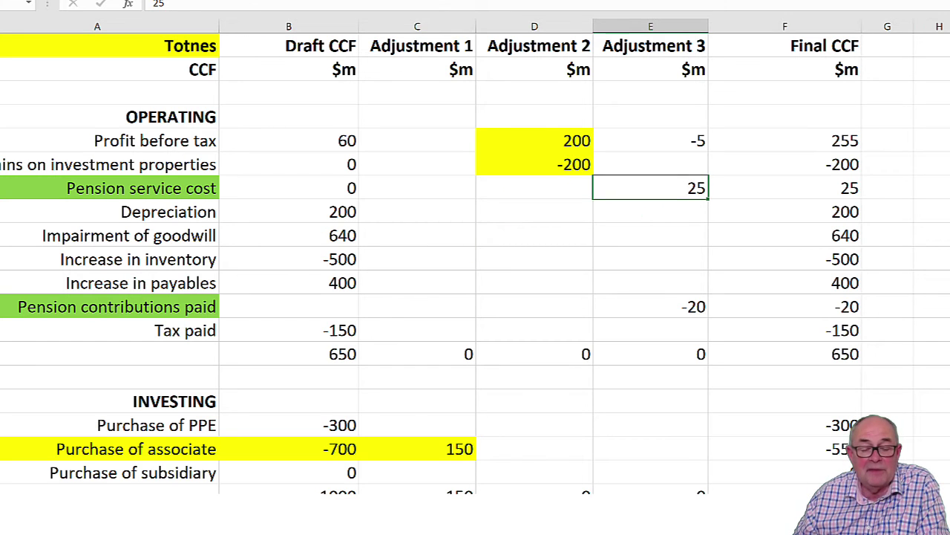
pyautogui.press('F4')
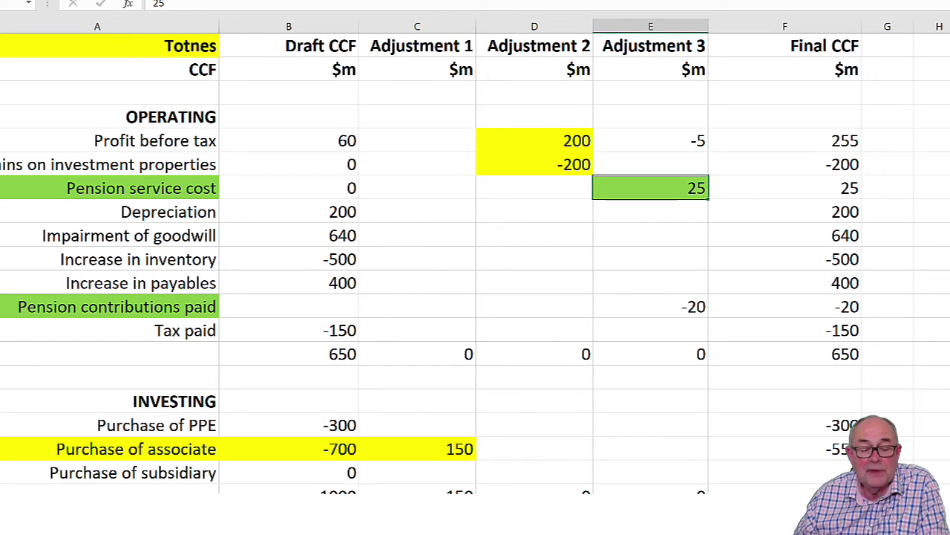
pyautogui.click(673, 308)
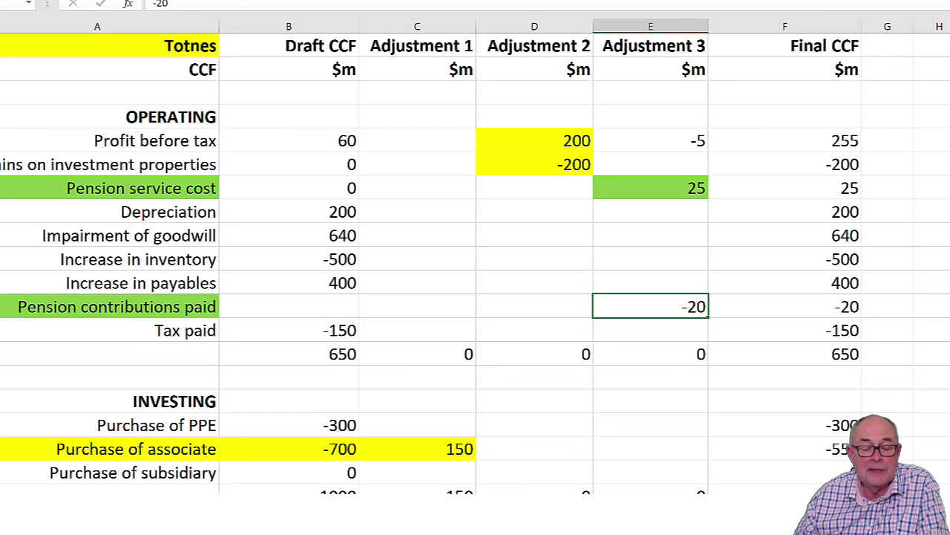
pyautogui.press('F4')
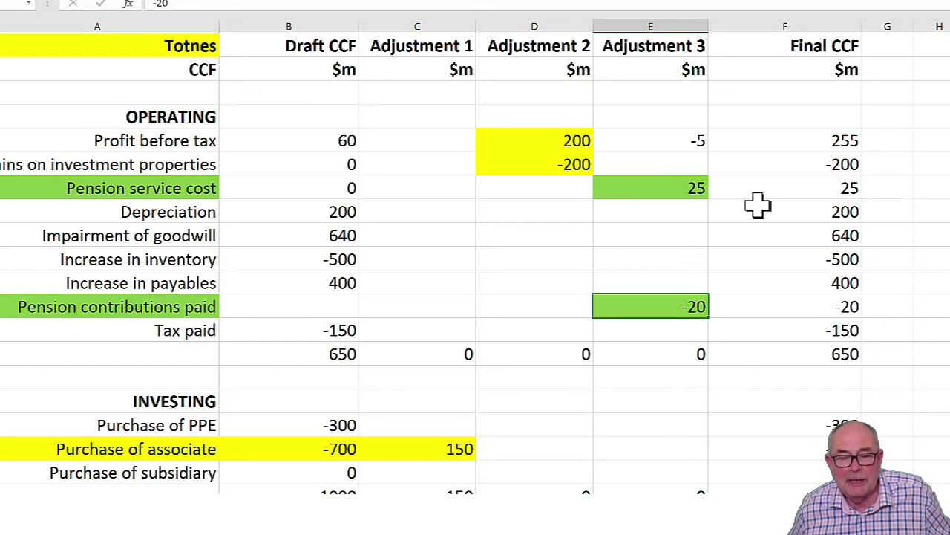
pyautogui.hotkey('alt', 'Tab')
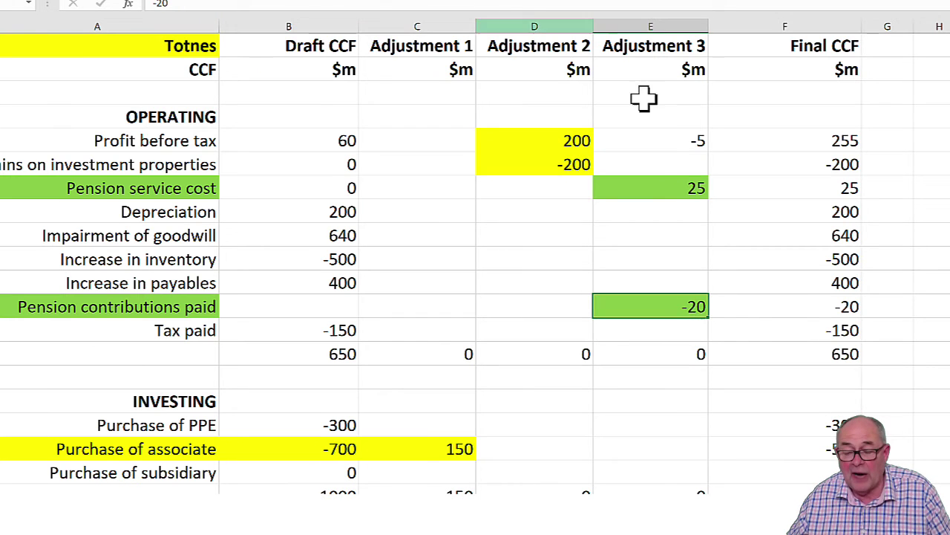
pyautogui.click(680, 144)
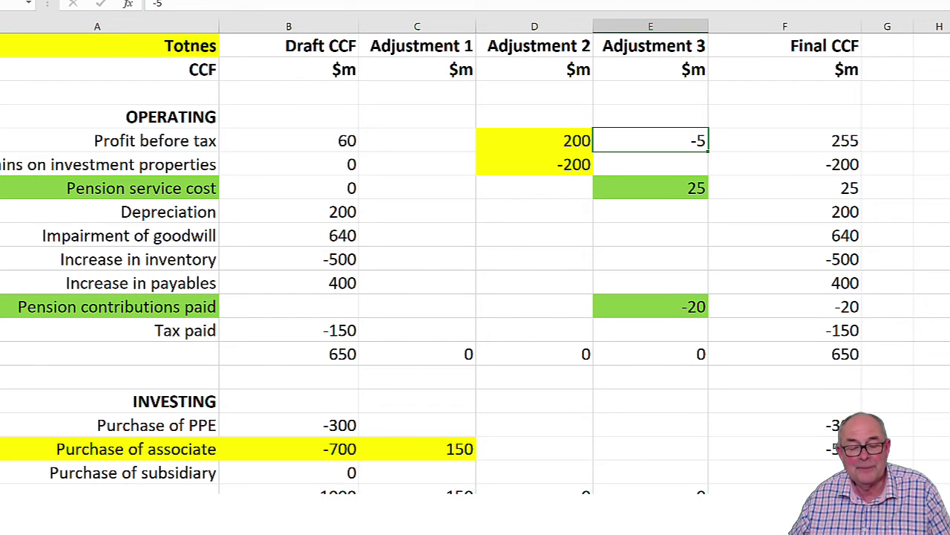
pyautogui.press('F4')
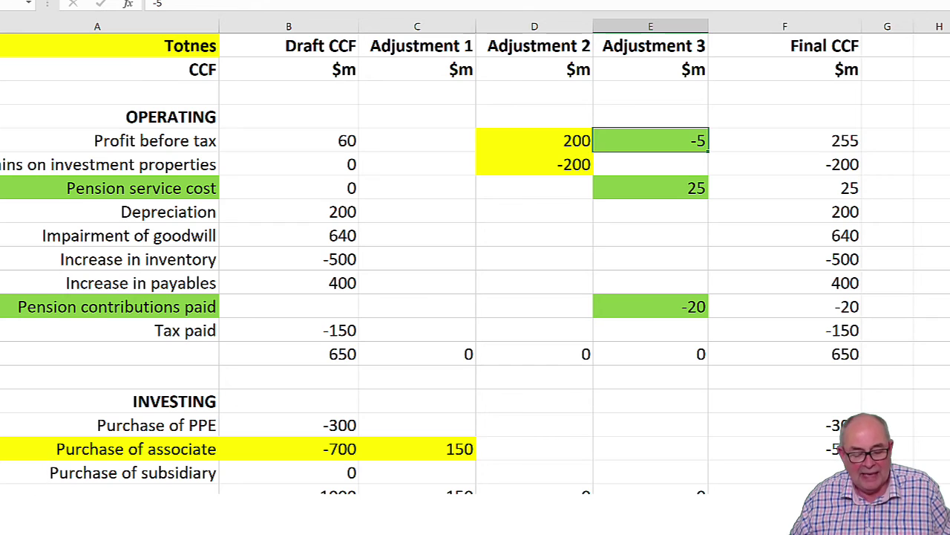
pyautogui.click(772, 385)
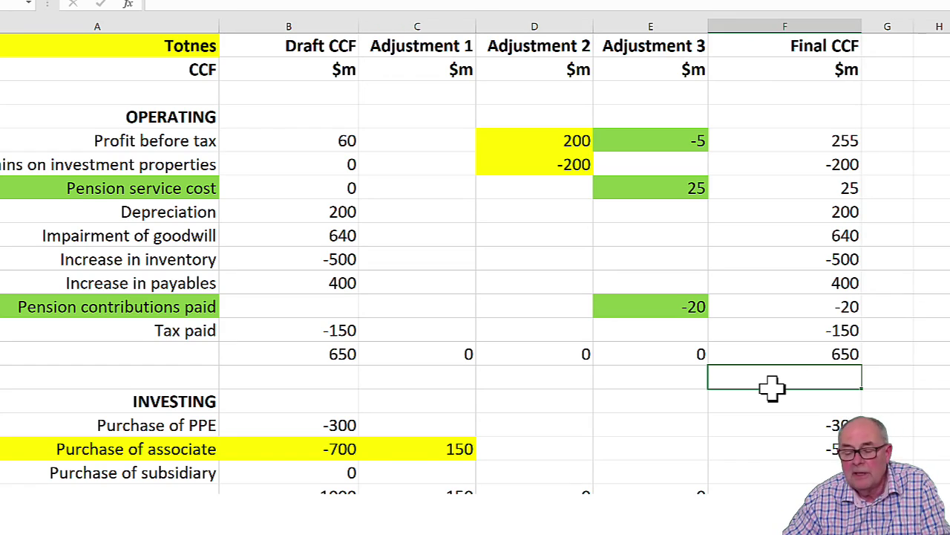
pyautogui.scroll(-5, 772, 386)
pyautogui.scroll(5, 772, 388)
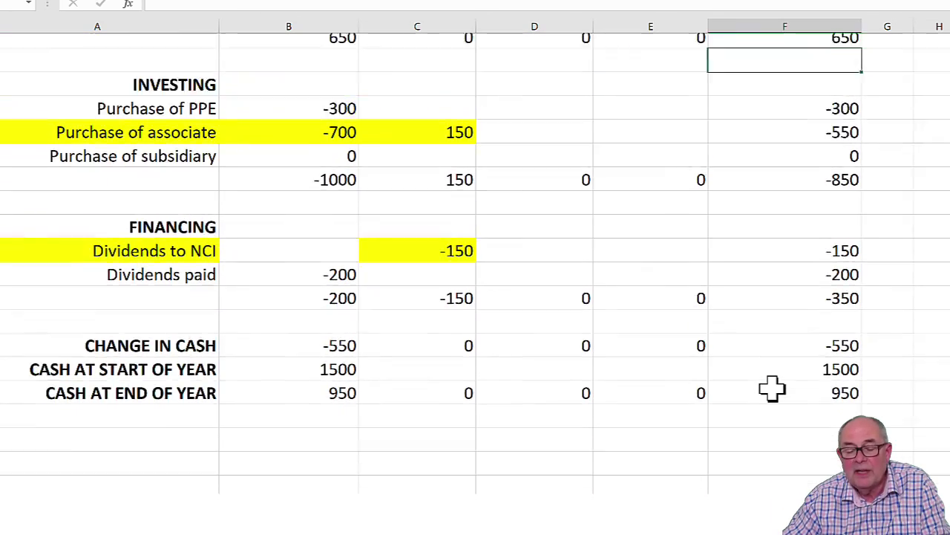